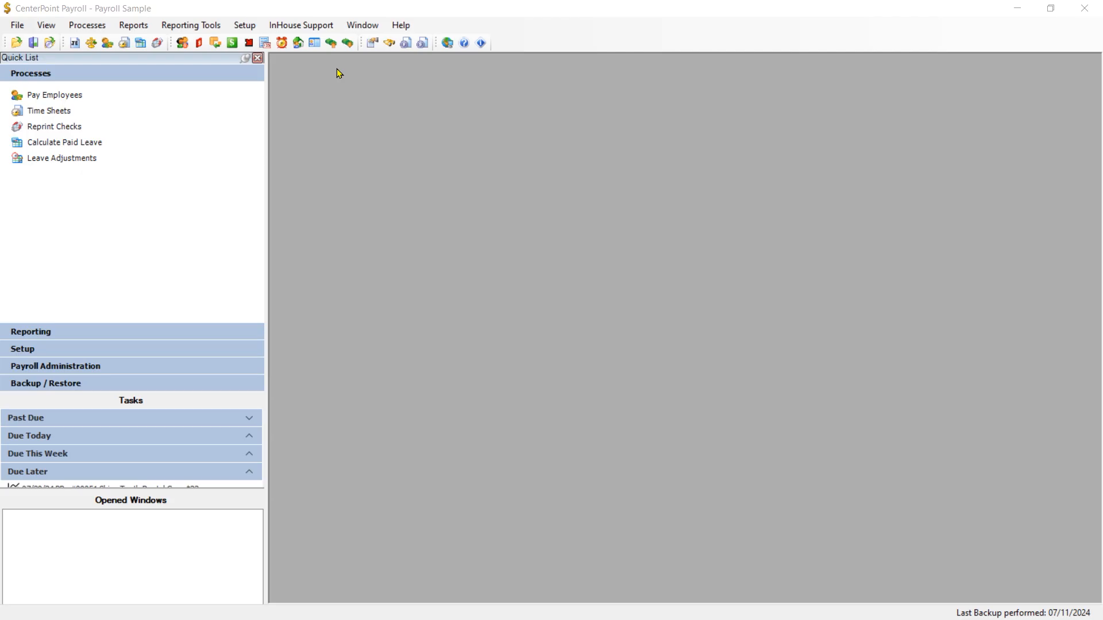
Open the CenterPoint product registration and look at the manual registration key entry, cancelling it without entering a key
{"action": "left_click", "coordinate": [401, 29]}
{"action": "left_click", "coordinate": [441, 128]}
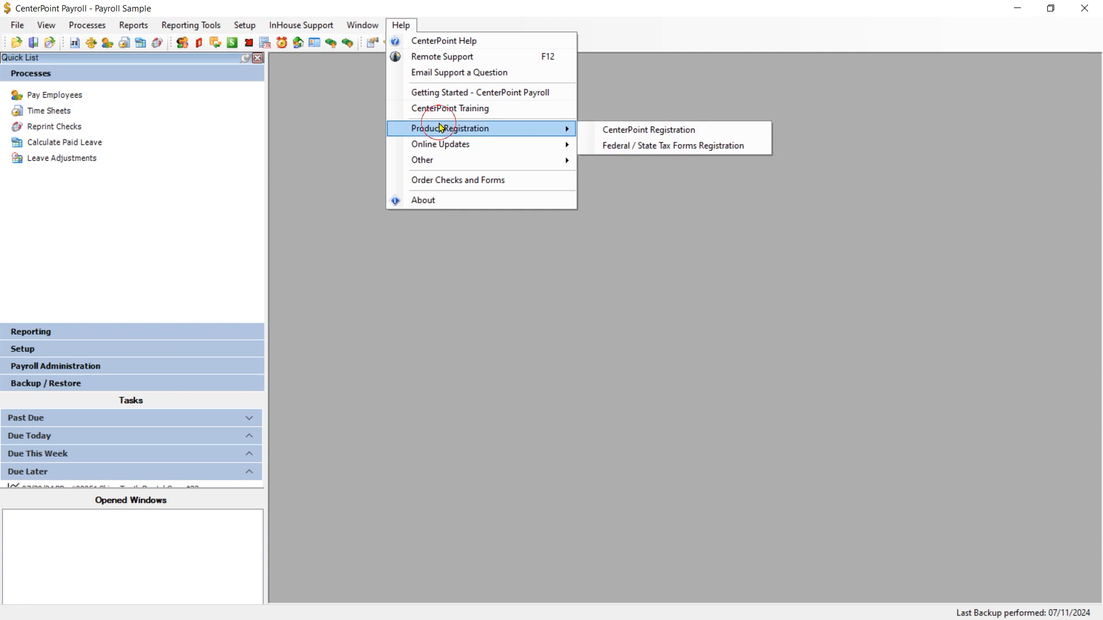
{"action": "left_click", "coordinate": [646, 130]}
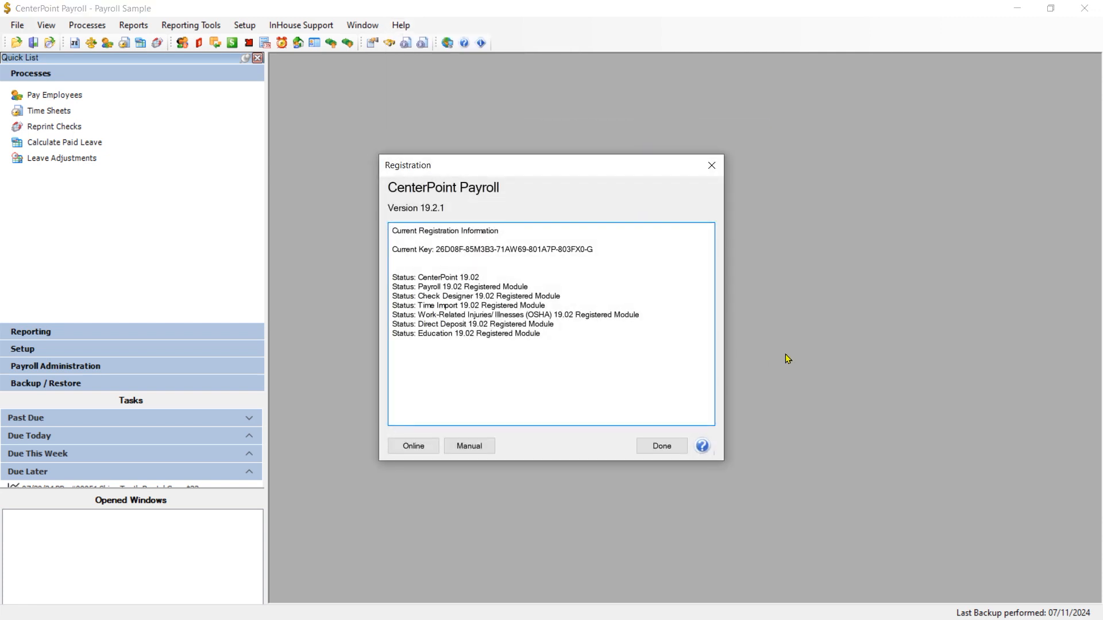
{"action": "left_click", "coordinate": [482, 452]}
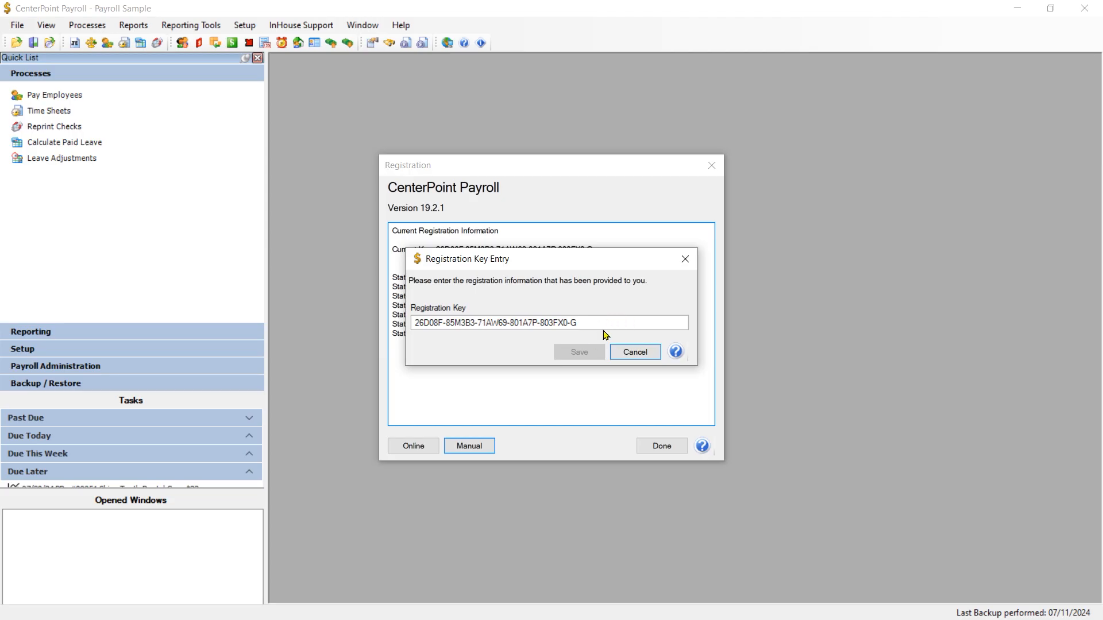
{"action": "left_click", "coordinate": [642, 352]}
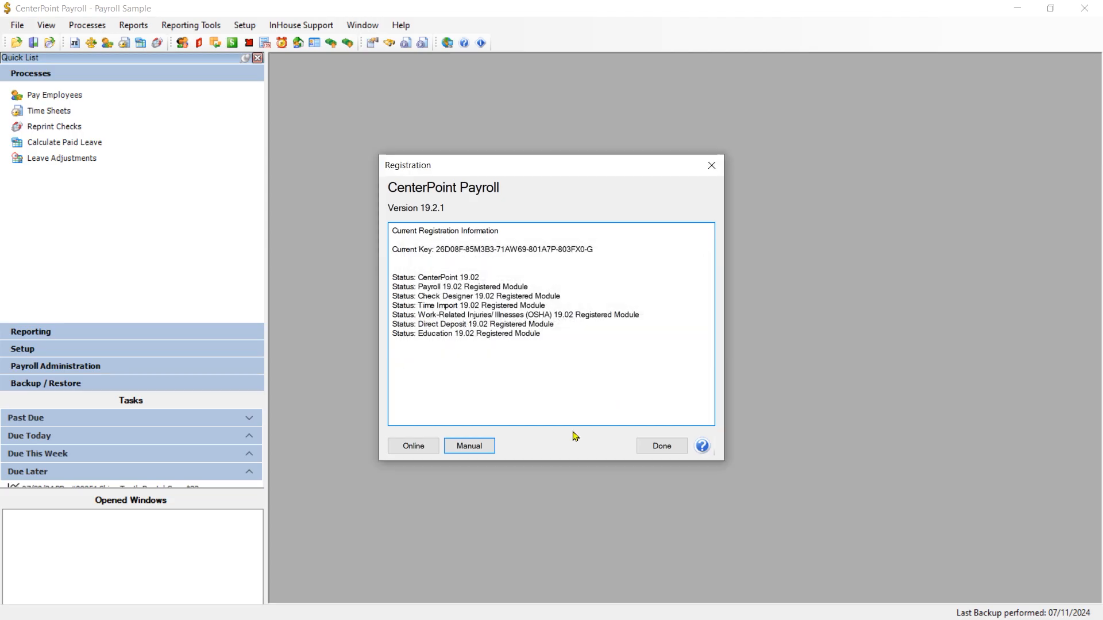
Update the CenterPoint Payroll registration online, acknowledge it and close the online registration form
{"action": "left_click", "coordinate": [412, 447]}
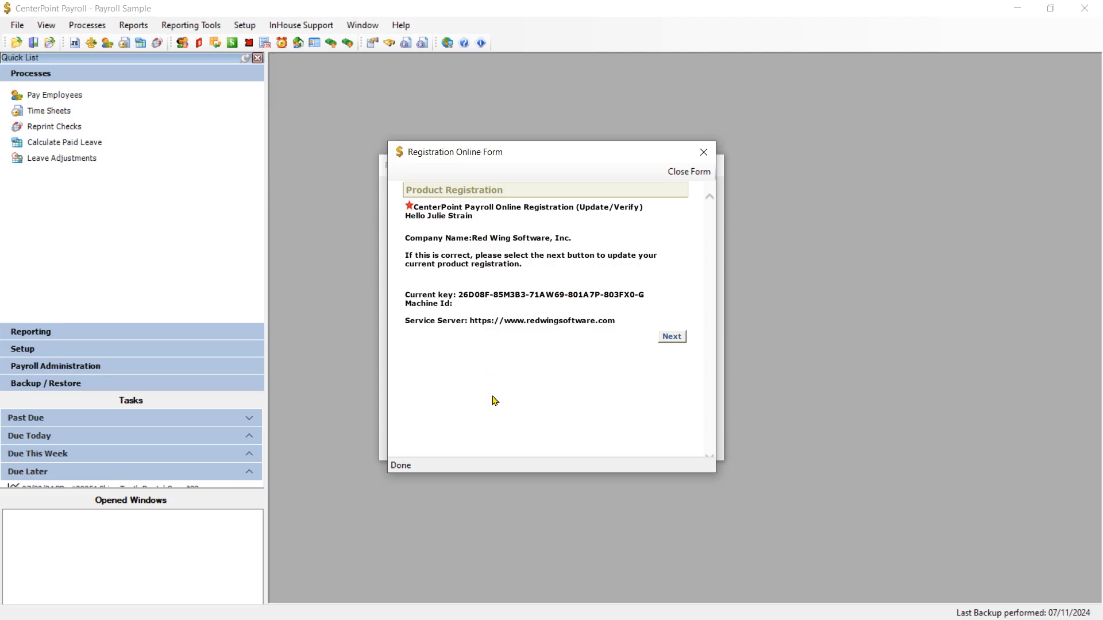
{"action": "left_click", "coordinate": [671, 339]}
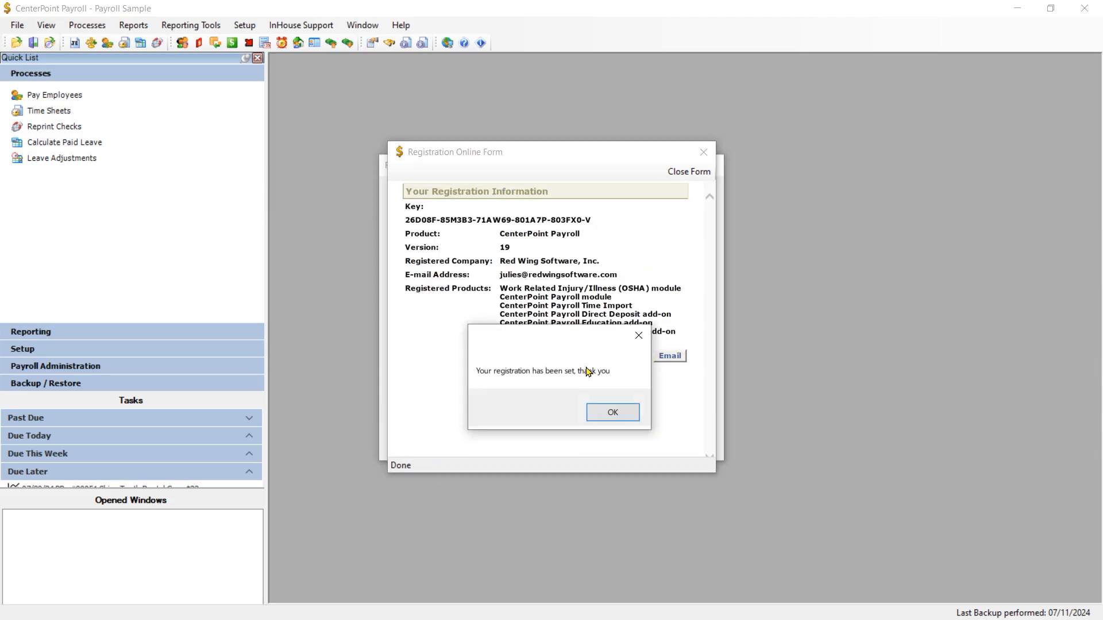
{"action": "left_click", "coordinate": [613, 417]}
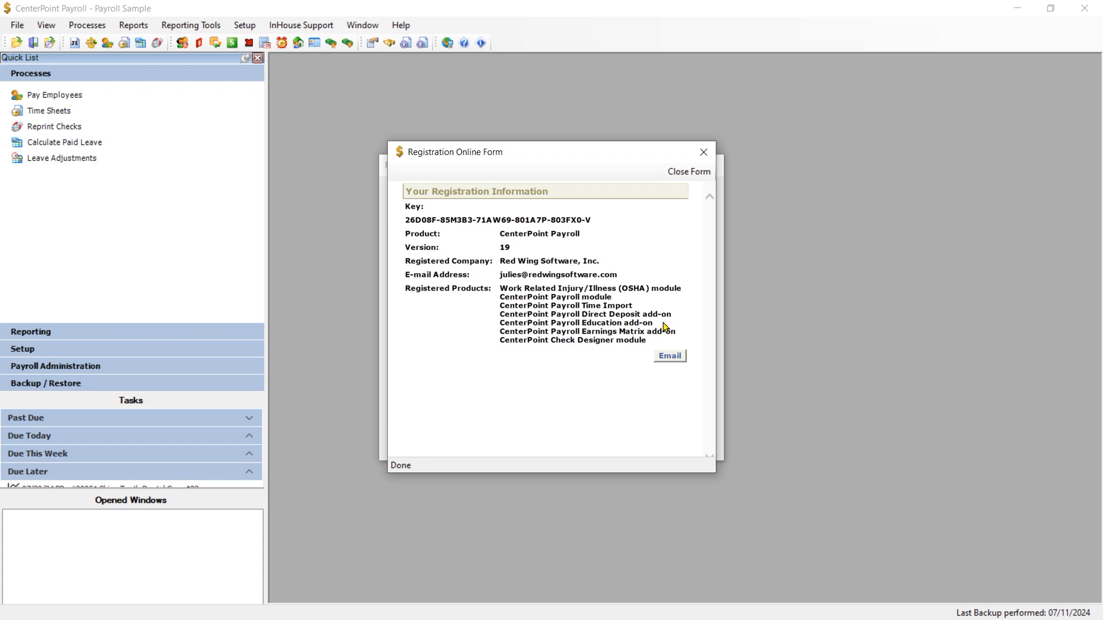
{"action": "left_click", "coordinate": [689, 172]}
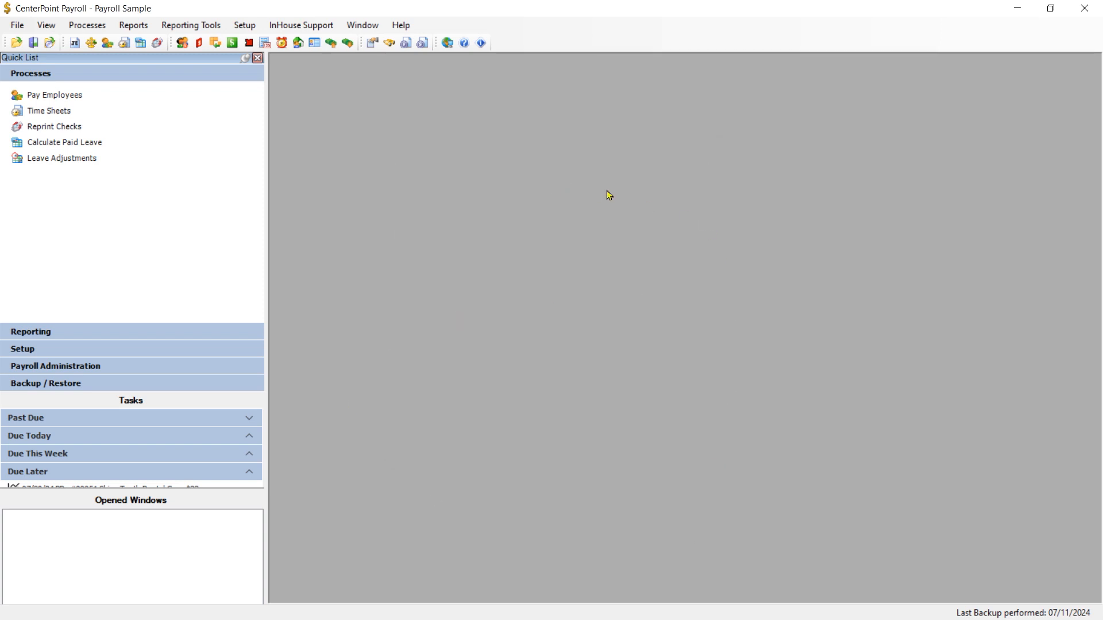
Check in the Module Configuration Manager that the Education module is selected, and accept the module configuration
{"action": "left_click", "coordinate": [17, 27]}
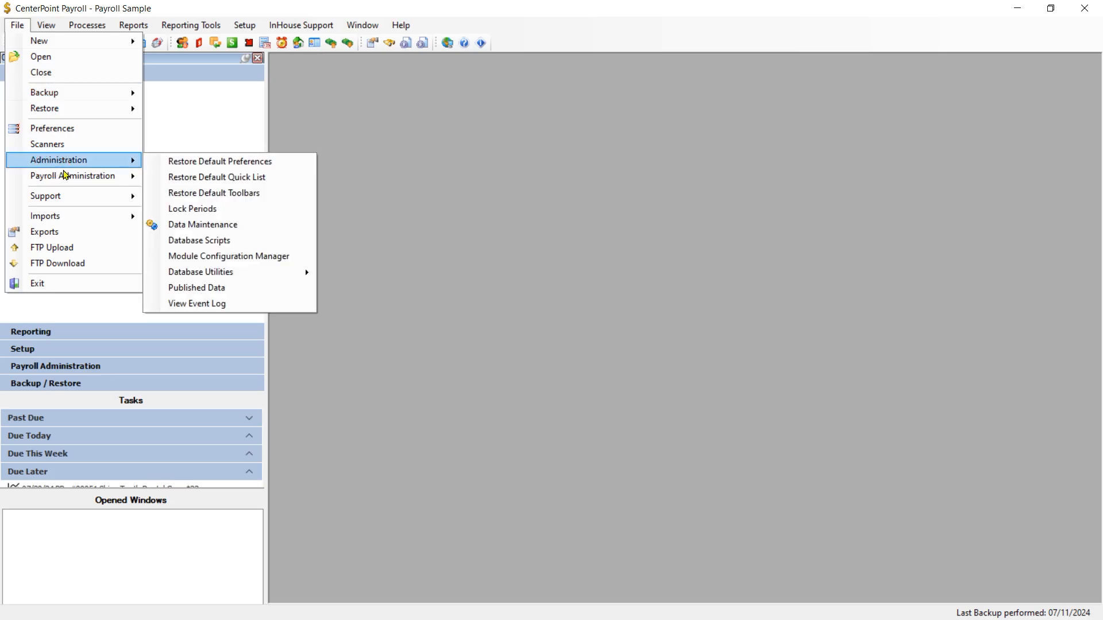
{"action": "left_click", "coordinate": [221, 257]}
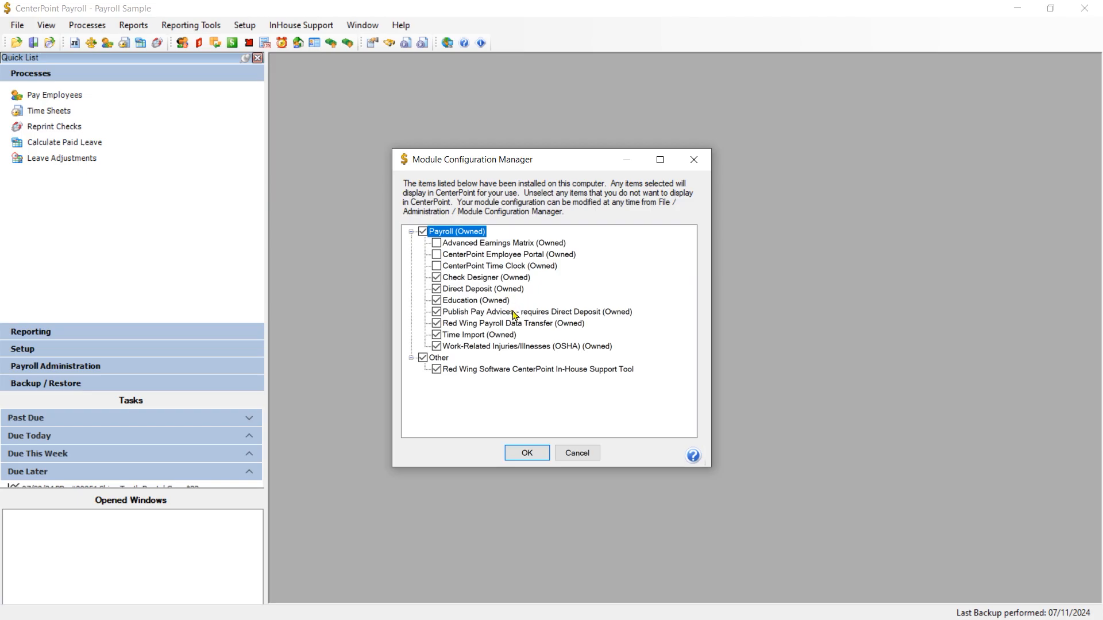
{"action": "left_click", "coordinate": [531, 456]}
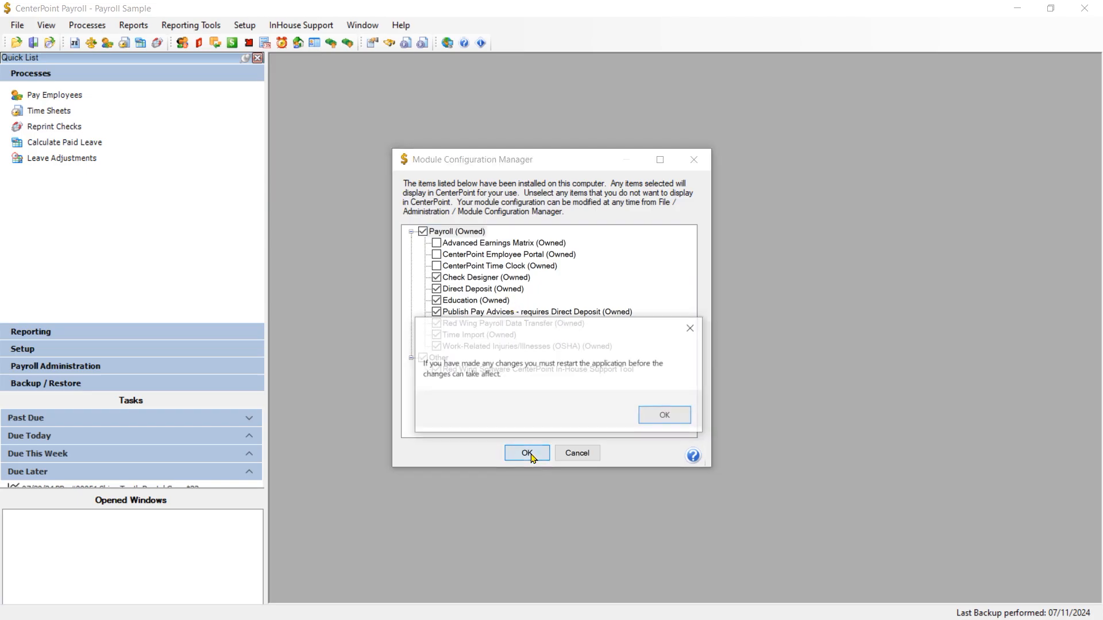
{"action": "left_click", "coordinate": [661, 421]}
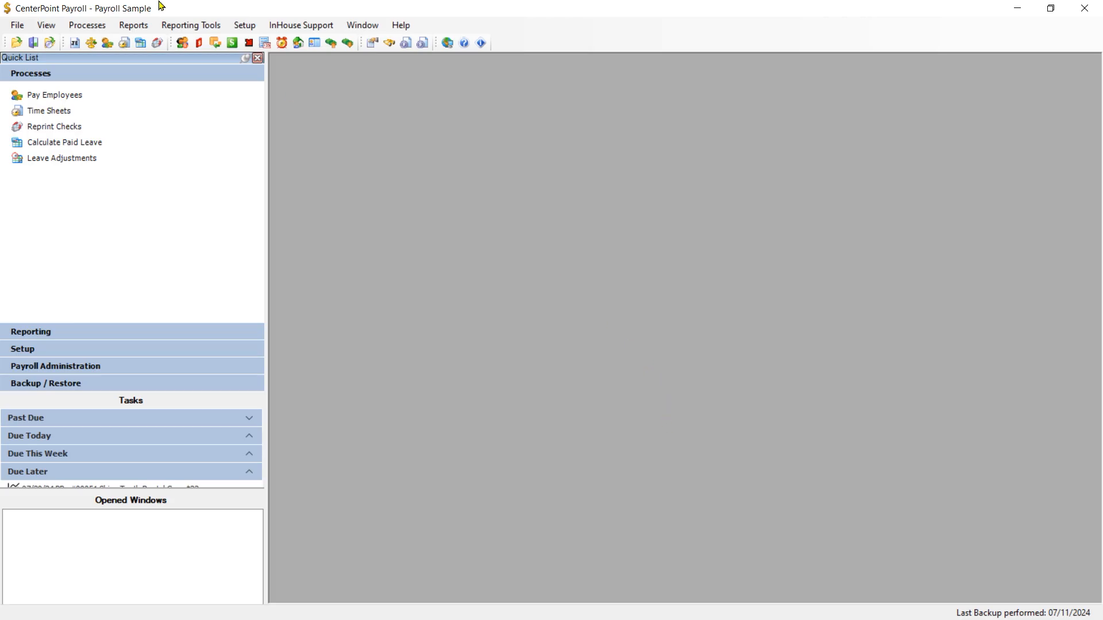
Review the Certified Bike Mechanic record in the Training/Certificates setup, save it and close the list
{"action": "left_click", "coordinate": [249, 31]}
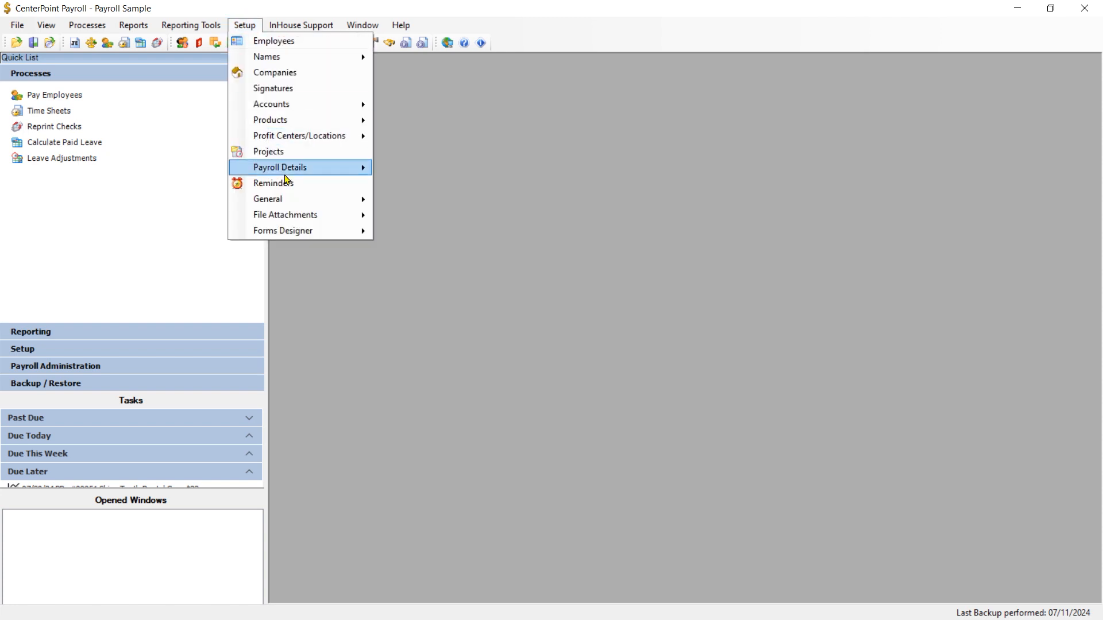
{"action": "mouse_move", "coordinate": [287, 174]}
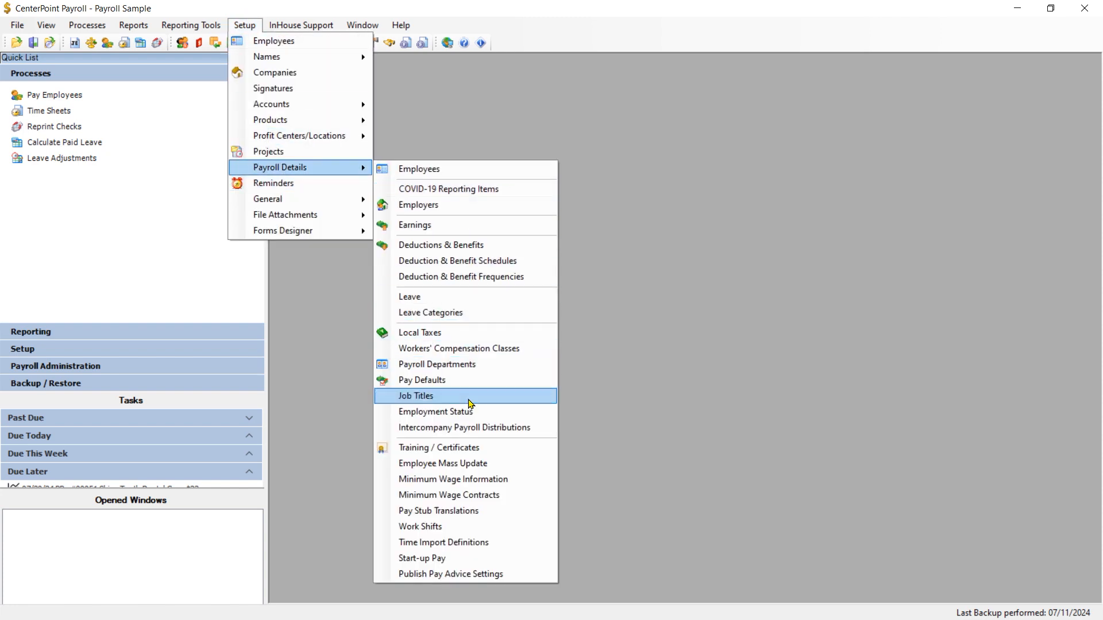
{"action": "left_click", "coordinate": [469, 454]}
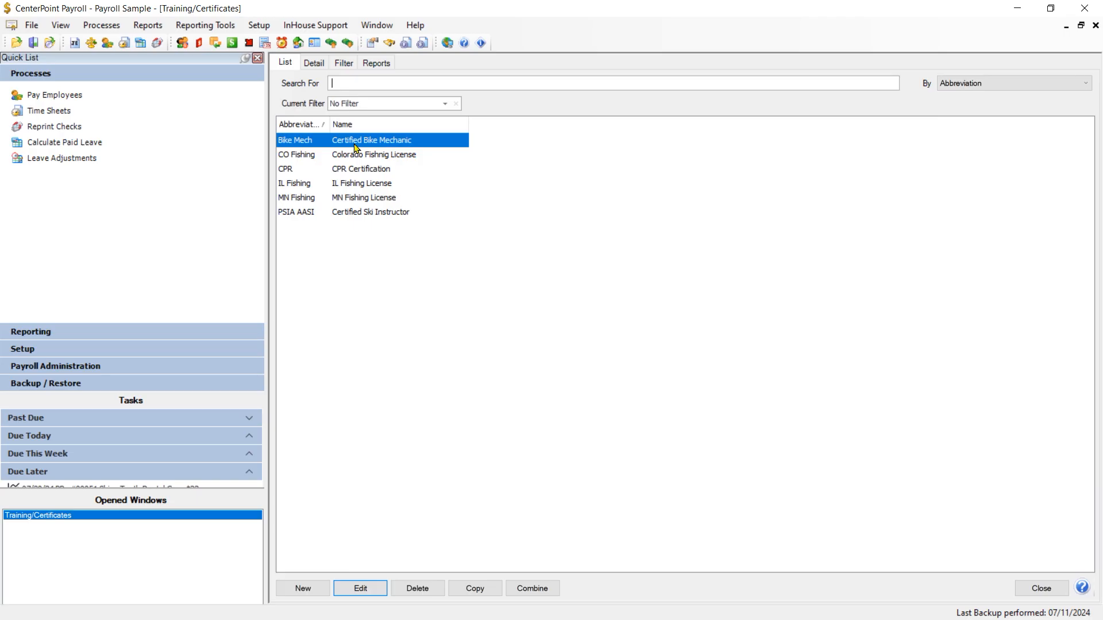
{"action": "left_click", "coordinate": [364, 591]}
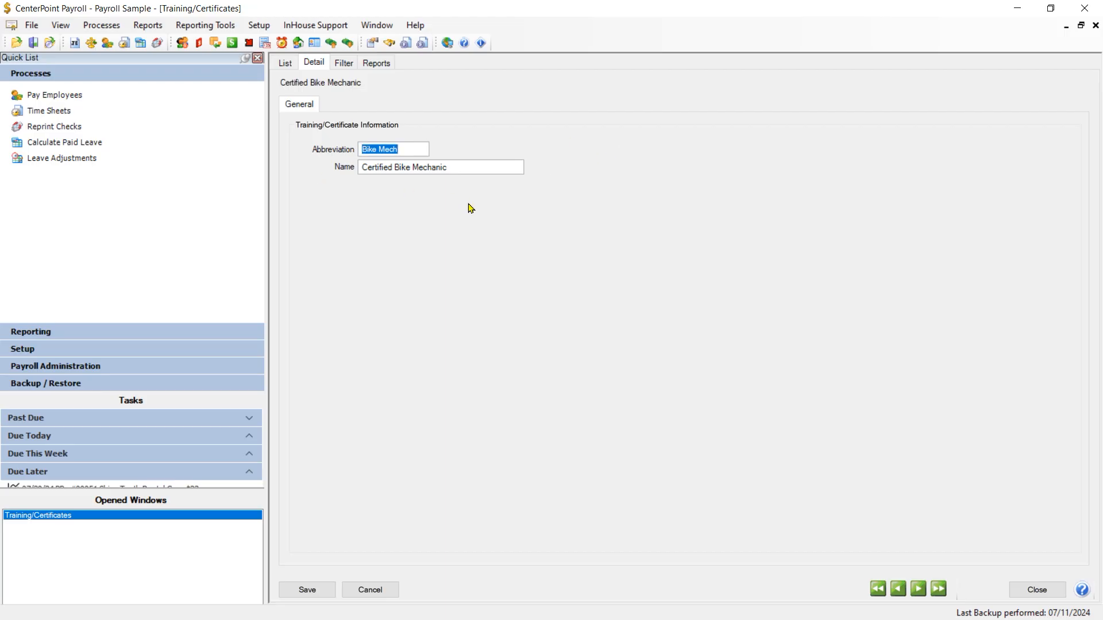
{"action": "left_click", "coordinate": [303, 591]}
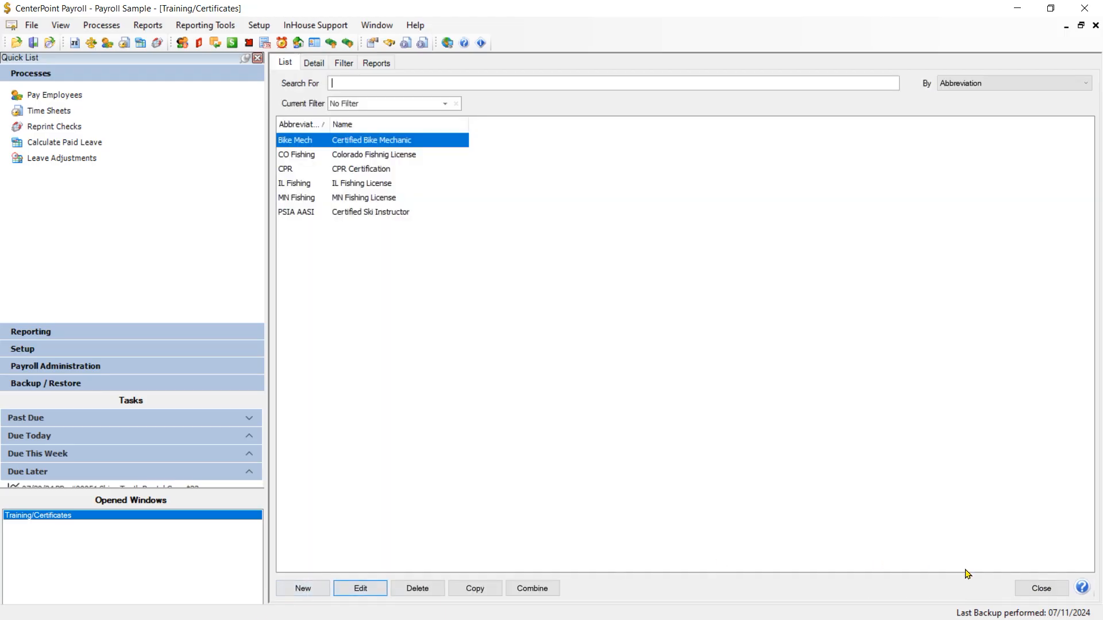
{"action": "left_click", "coordinate": [1026, 590]}
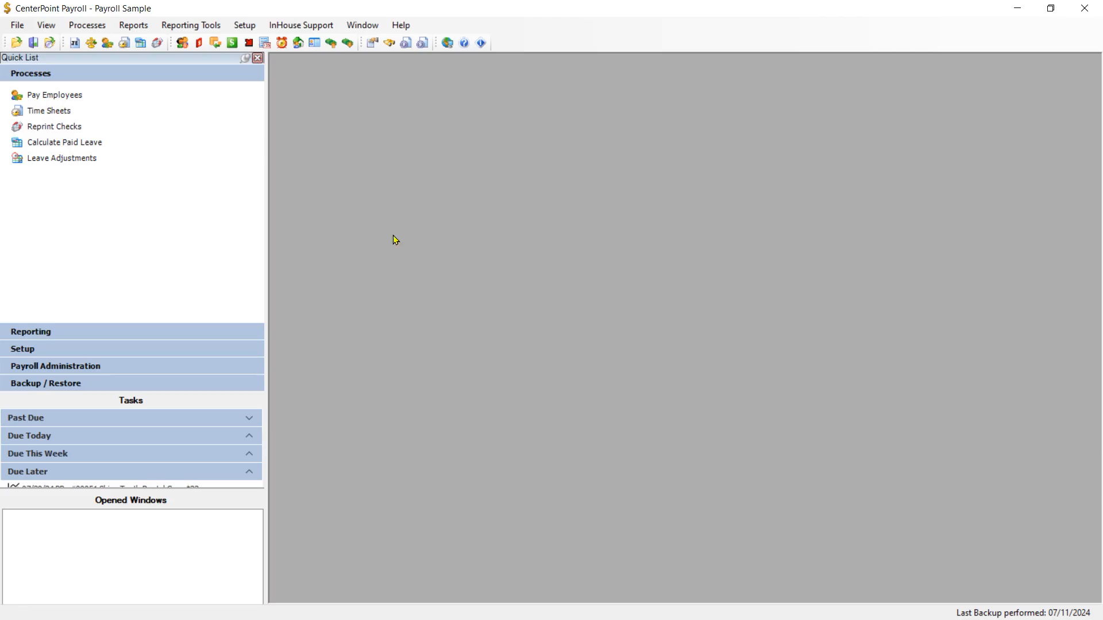
Open the Bike Tour Guide's employee record and examine the education information, including the CPR Certification's comment field
{"action": "left_click", "coordinate": [253, 29]}
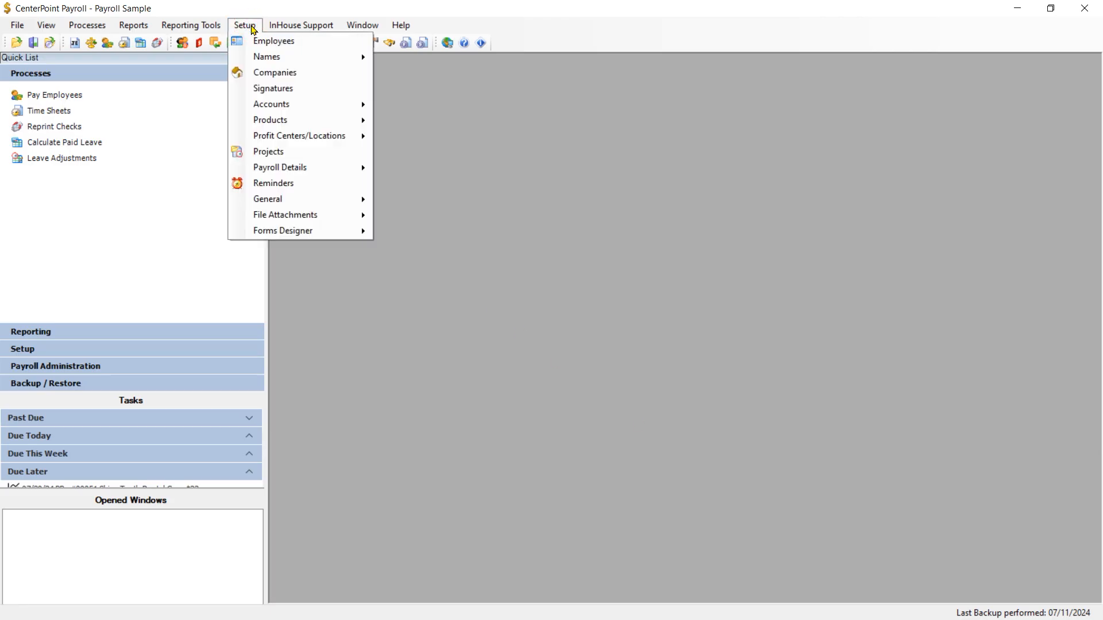
{"action": "left_click", "coordinate": [296, 43]}
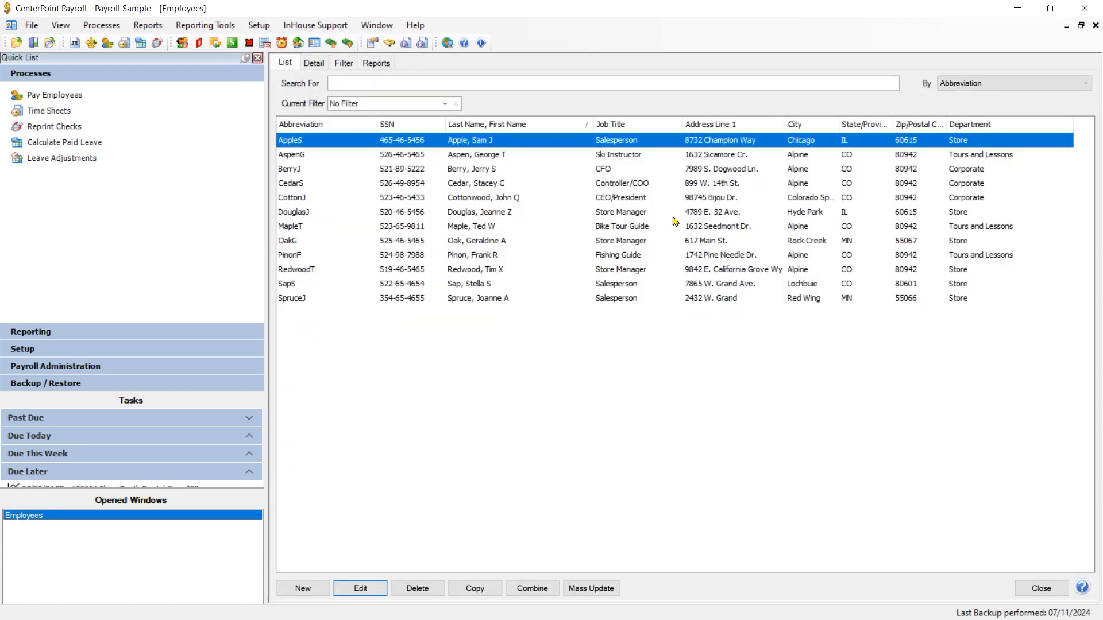
{"action": "left_click", "coordinate": [291, 228]}
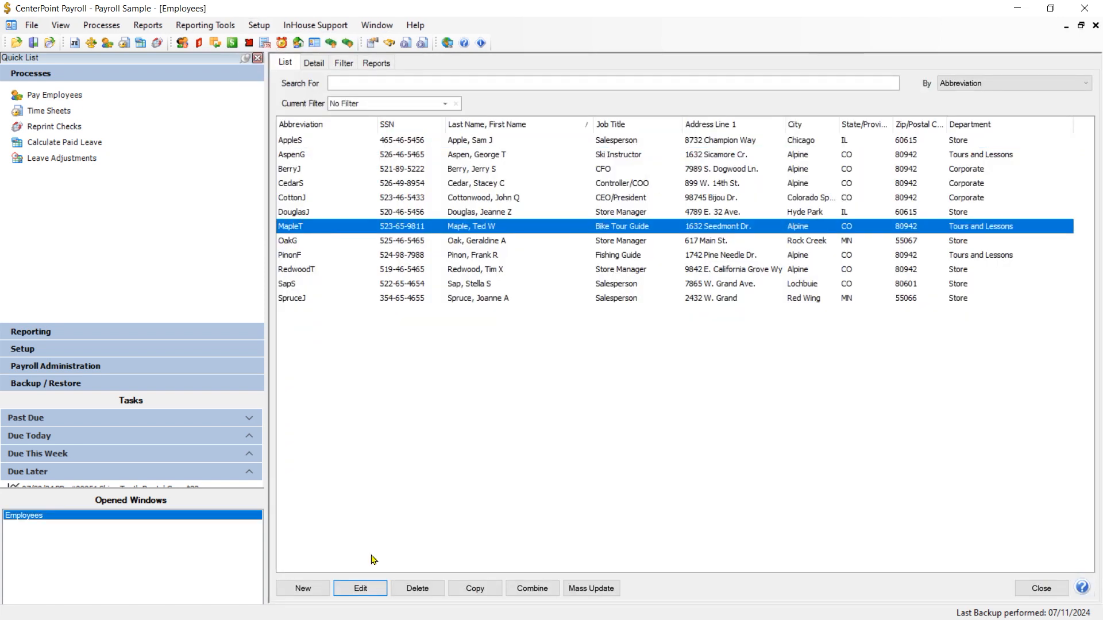
{"action": "left_click", "coordinate": [360, 588]}
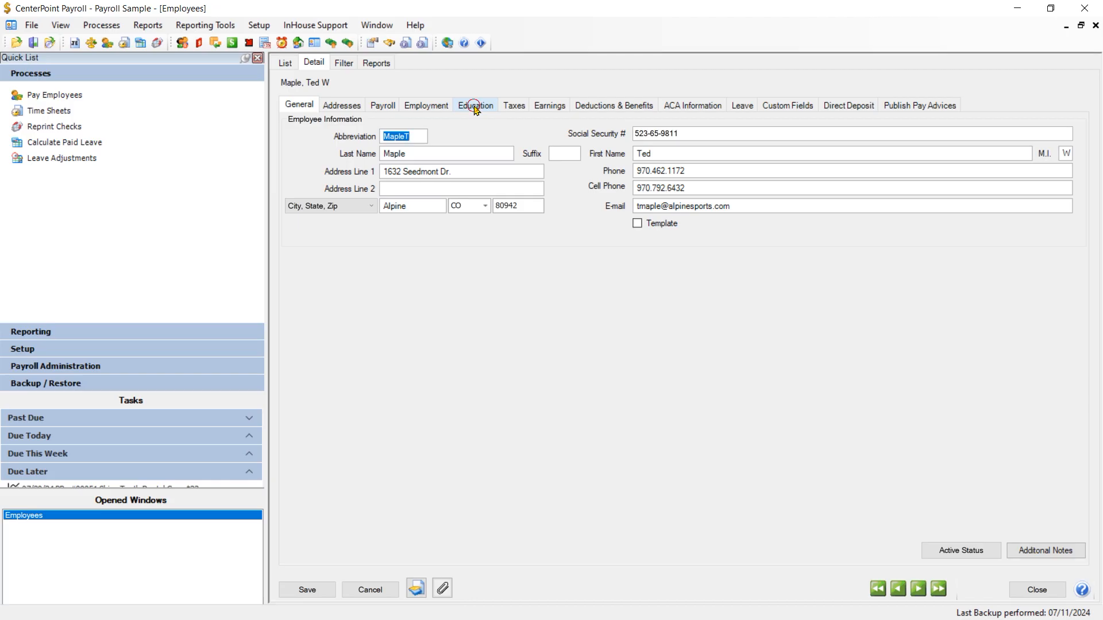
{"action": "left_click", "coordinate": [476, 107]}
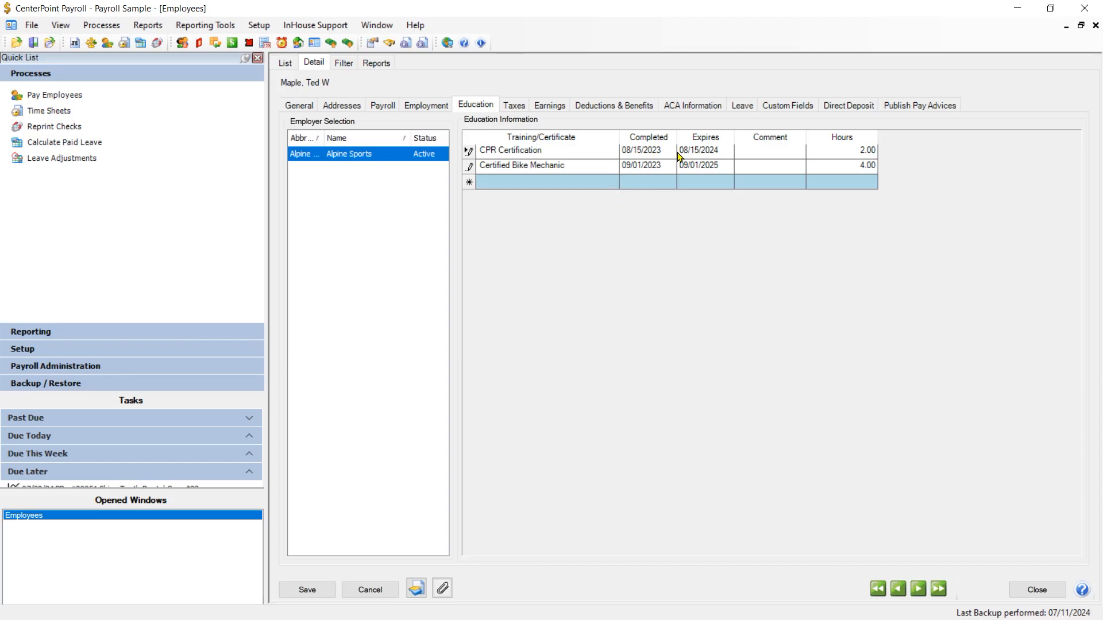
{"action": "left_click", "coordinate": [743, 151]}
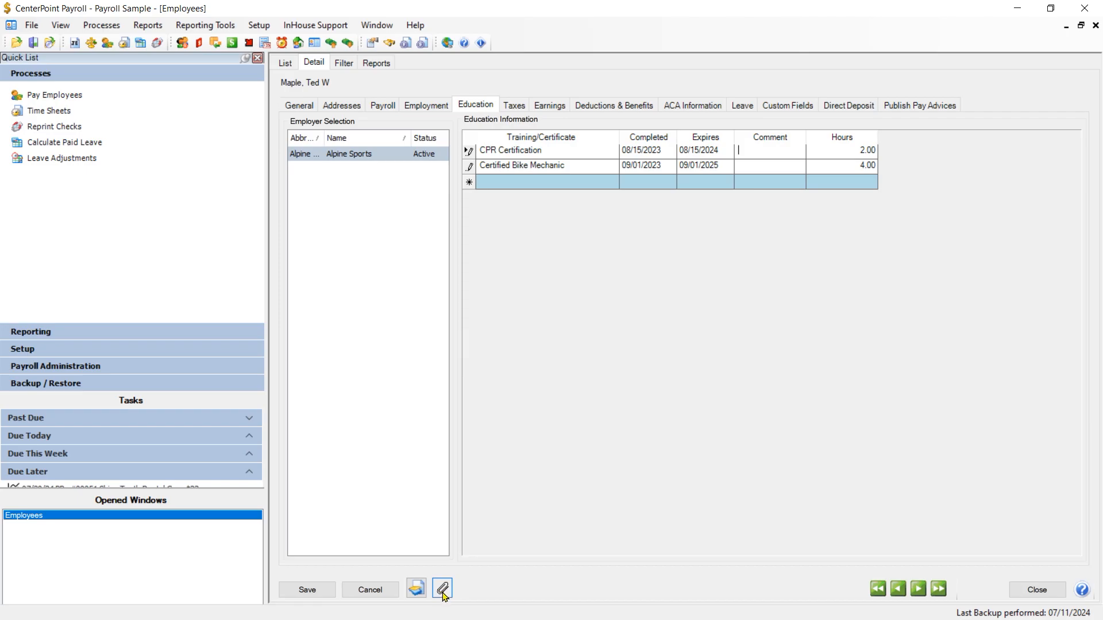
View the employee record's file attachments, accept them without adding a file, and close the Employees window
{"action": "left_click", "coordinate": [442, 591]}
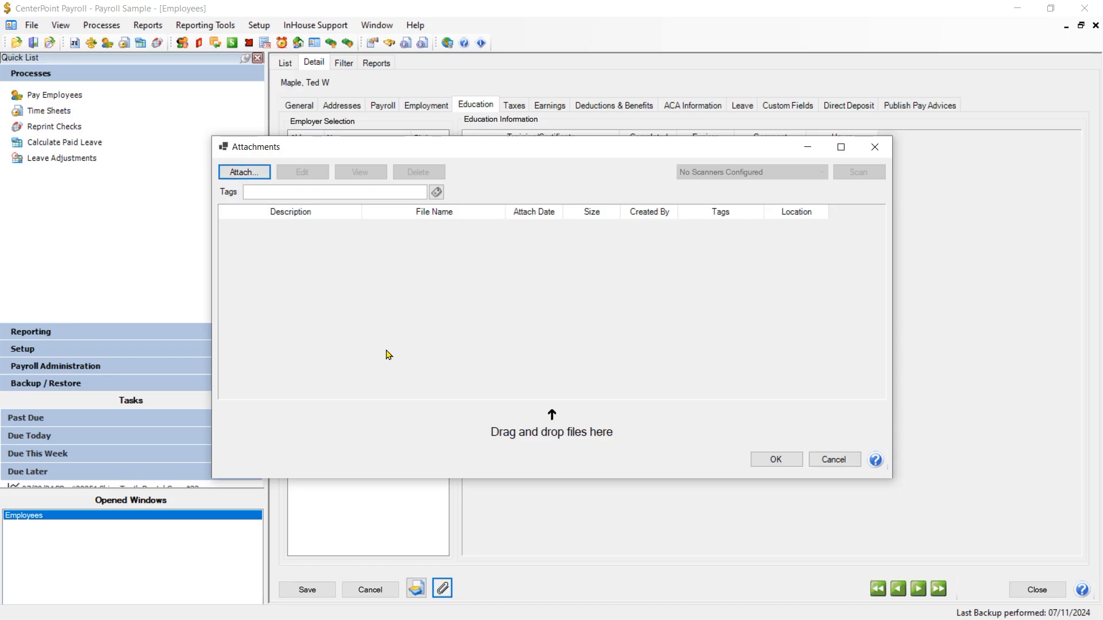
{"action": "left_click", "coordinate": [782, 461]}
{"action": "left_click", "coordinate": [1028, 590]}
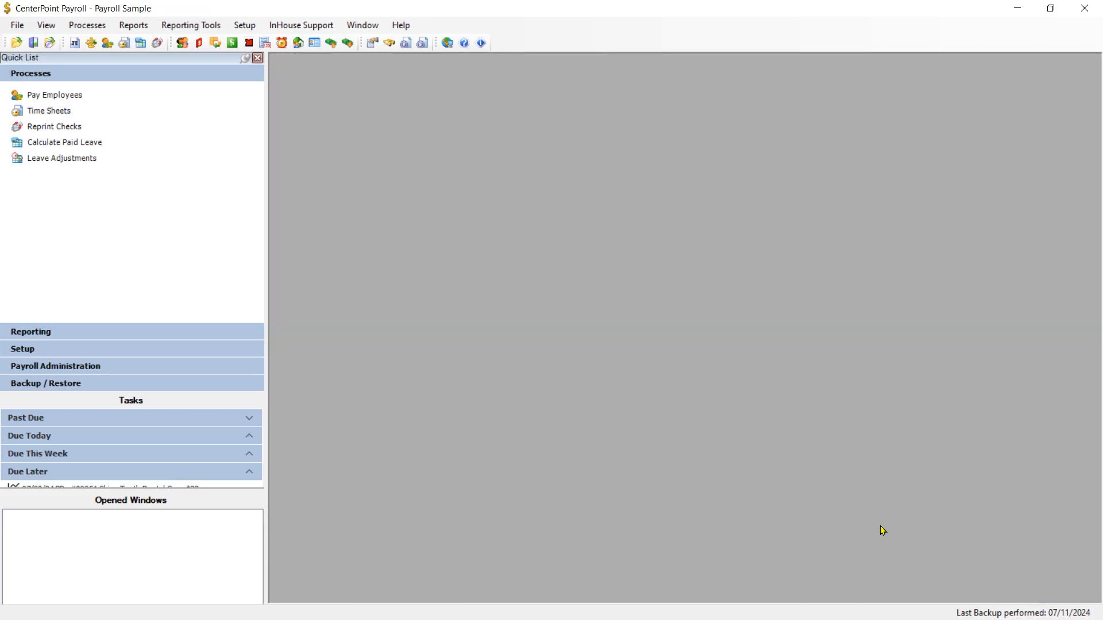
Select the Employee Education report from the employee reports in Payroll Setup Lists
{"action": "left_click", "coordinate": [127, 30]}
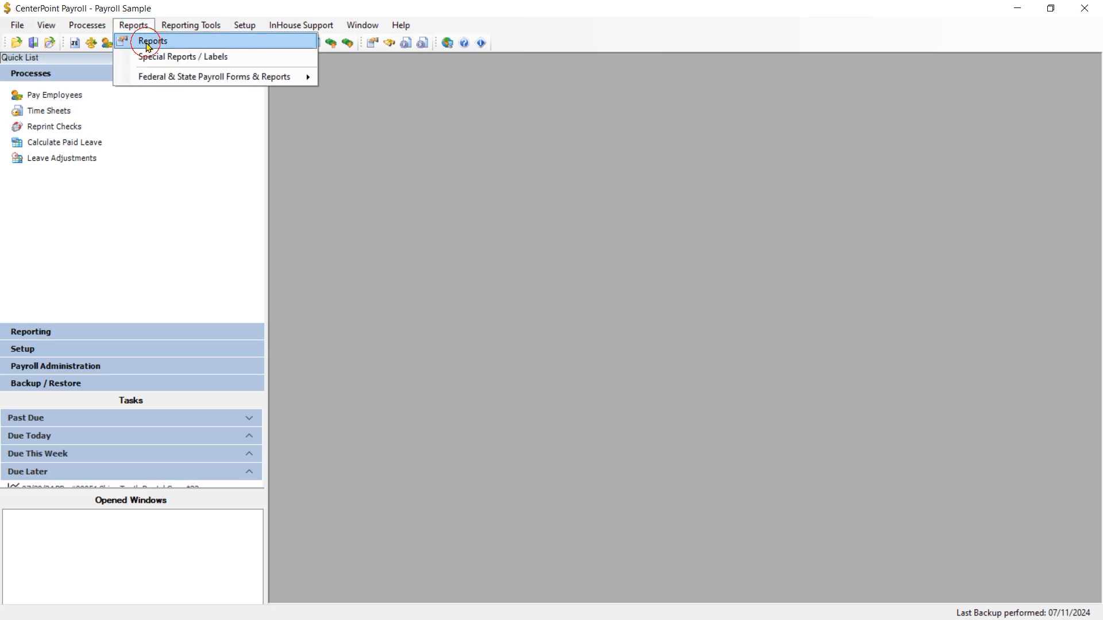
{"action": "left_click", "coordinate": [149, 46]}
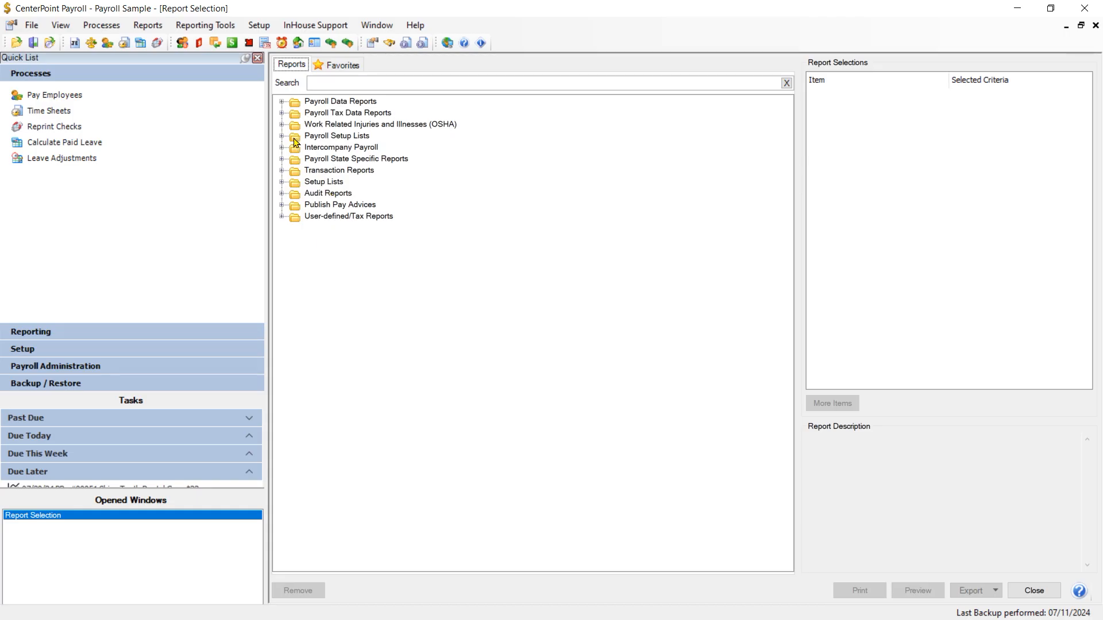
{"action": "left_click", "coordinate": [282, 137]}
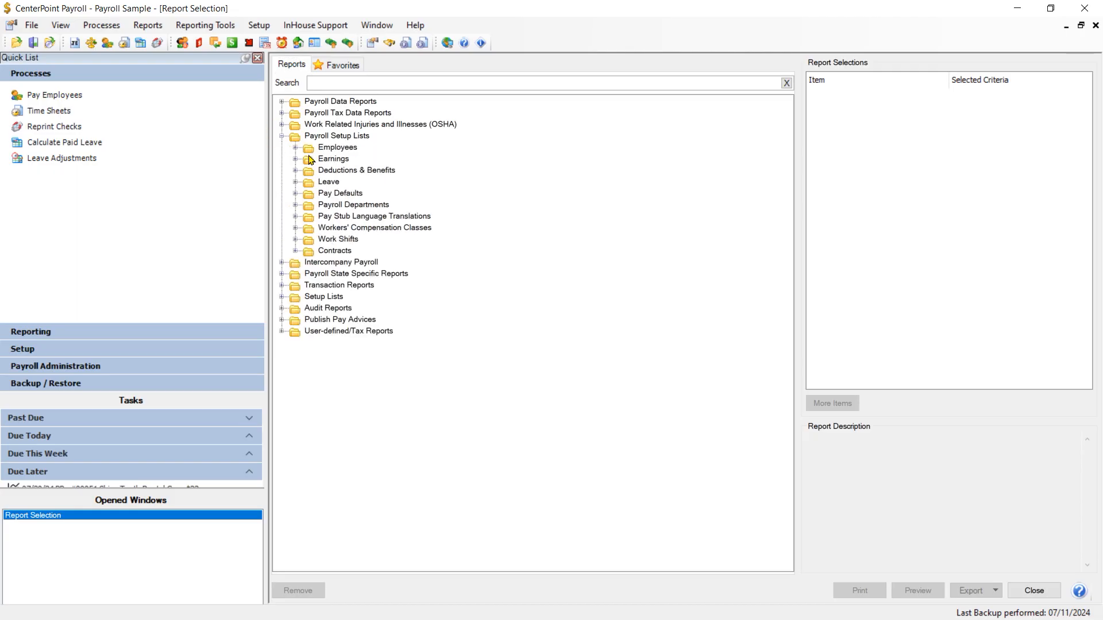
{"action": "left_click", "coordinate": [295, 148]}
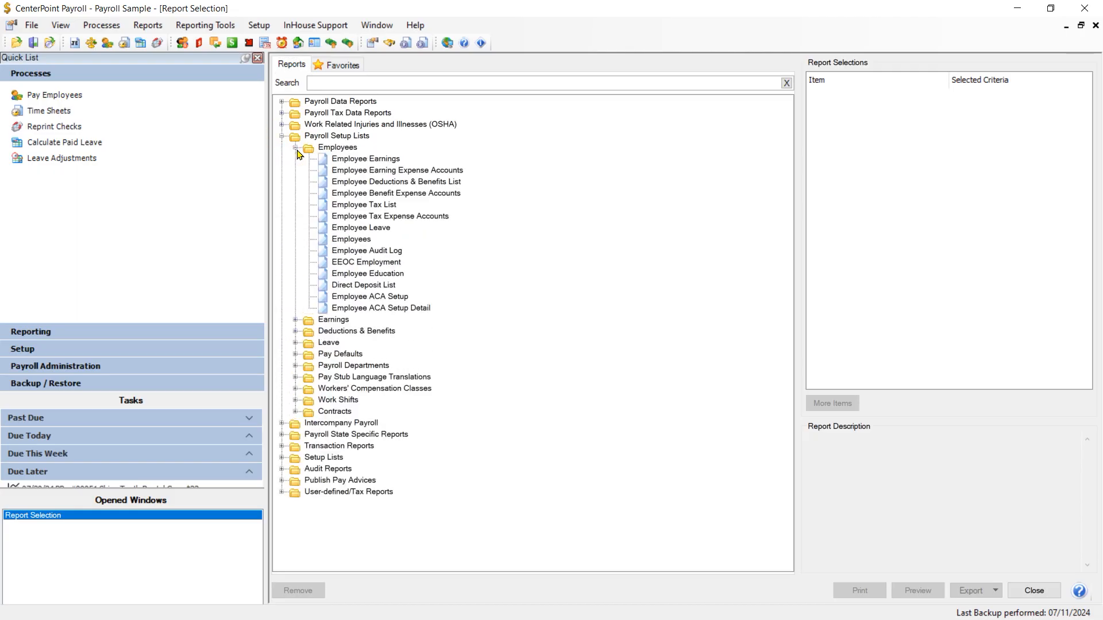
{"action": "left_click", "coordinate": [385, 277]}
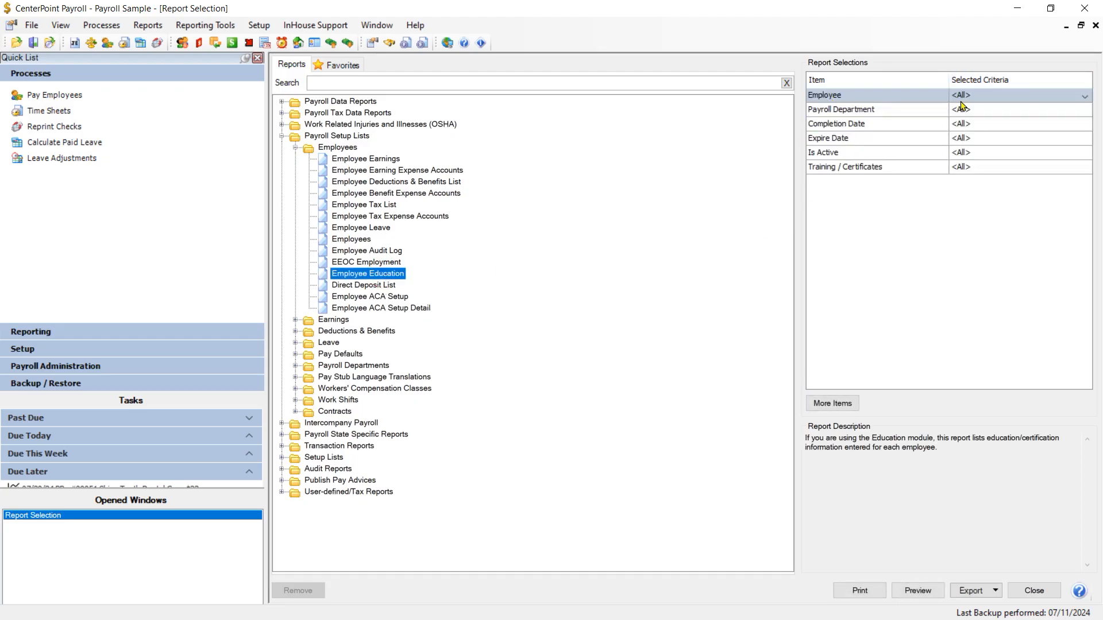
Examine the available Payroll Department and Training / Certificates criteria for the report, leaving both set to All
{"action": "left_click", "coordinate": [893, 115]}
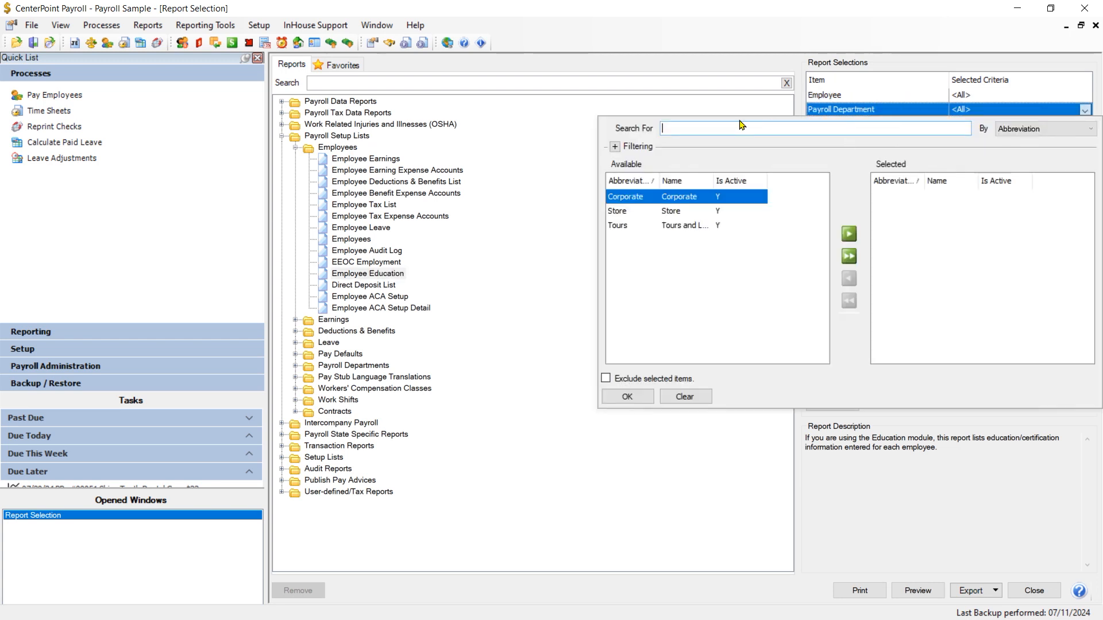
{"action": "left_click", "coordinate": [695, 510]}
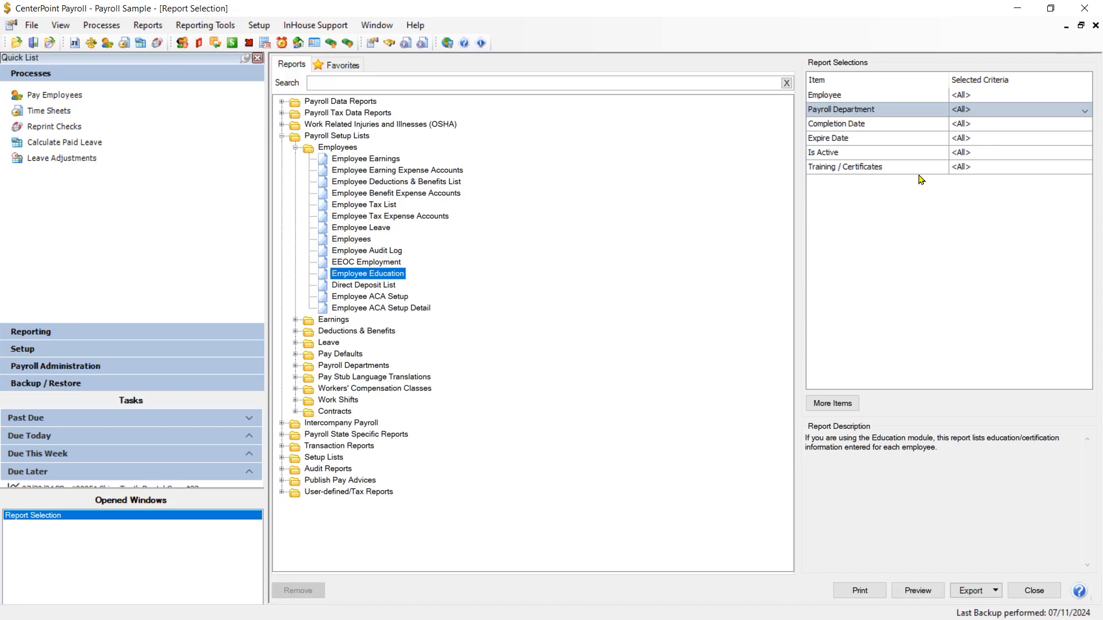
{"action": "left_click", "coordinate": [968, 170]}
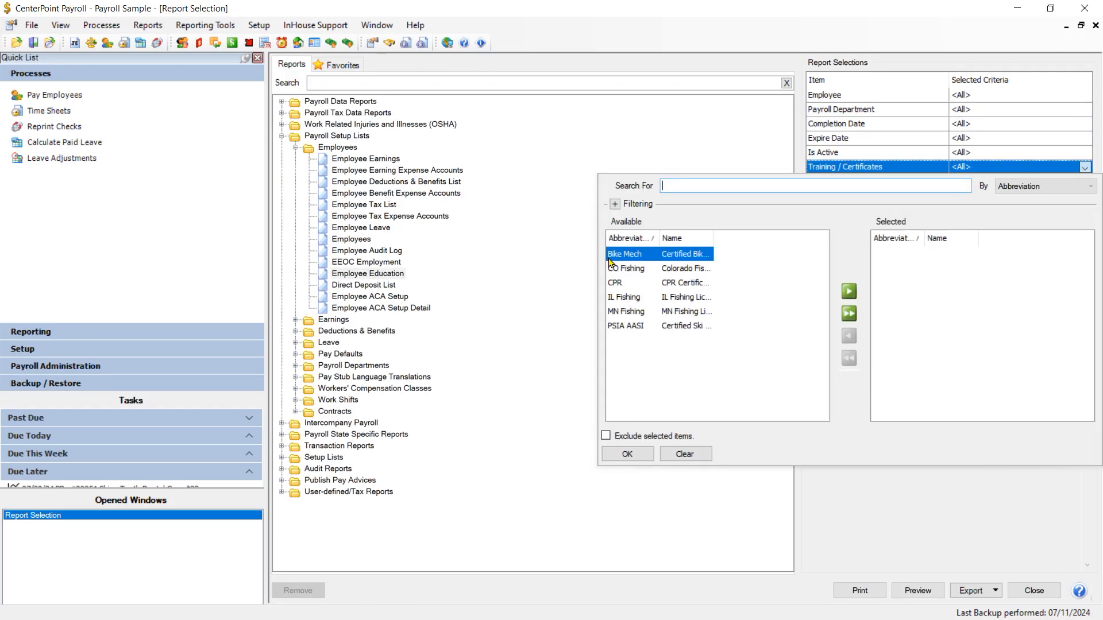
{"action": "left_click", "coordinate": [621, 453]}
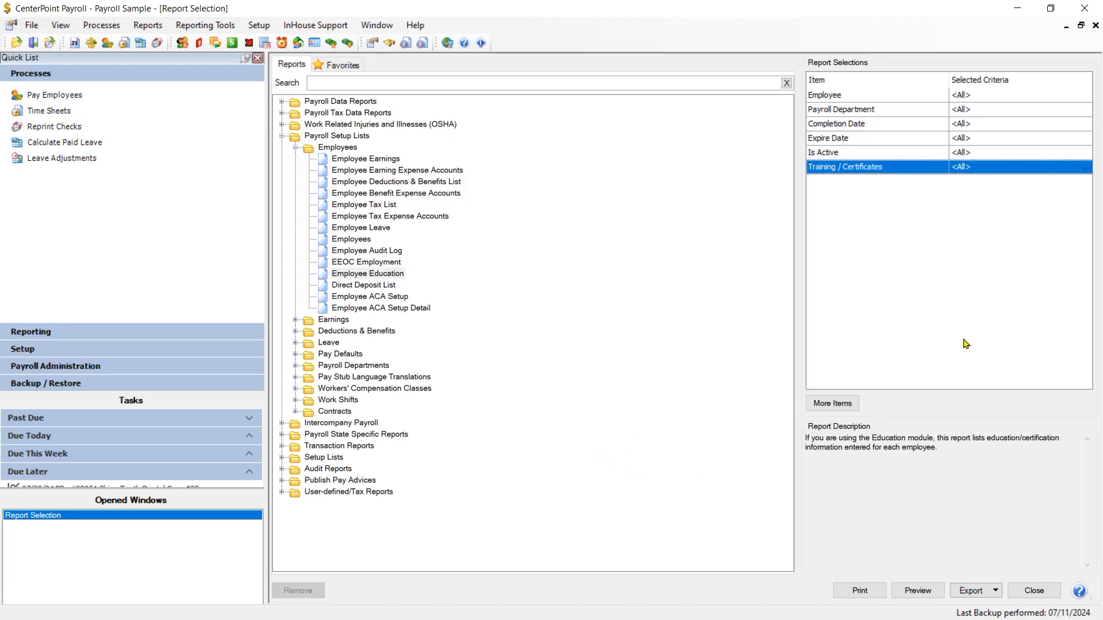
Preview the Employee Education report, add the Hours column to it, and refresh the preview
{"action": "left_click", "coordinate": [916, 591]}
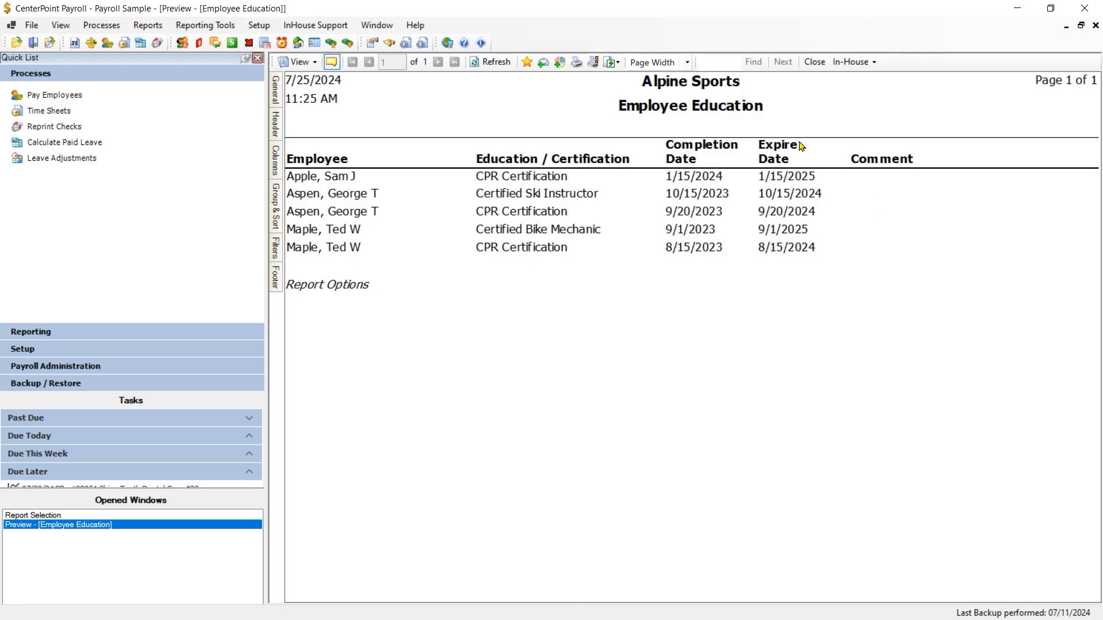
{"action": "left_click", "coordinate": [276, 168]}
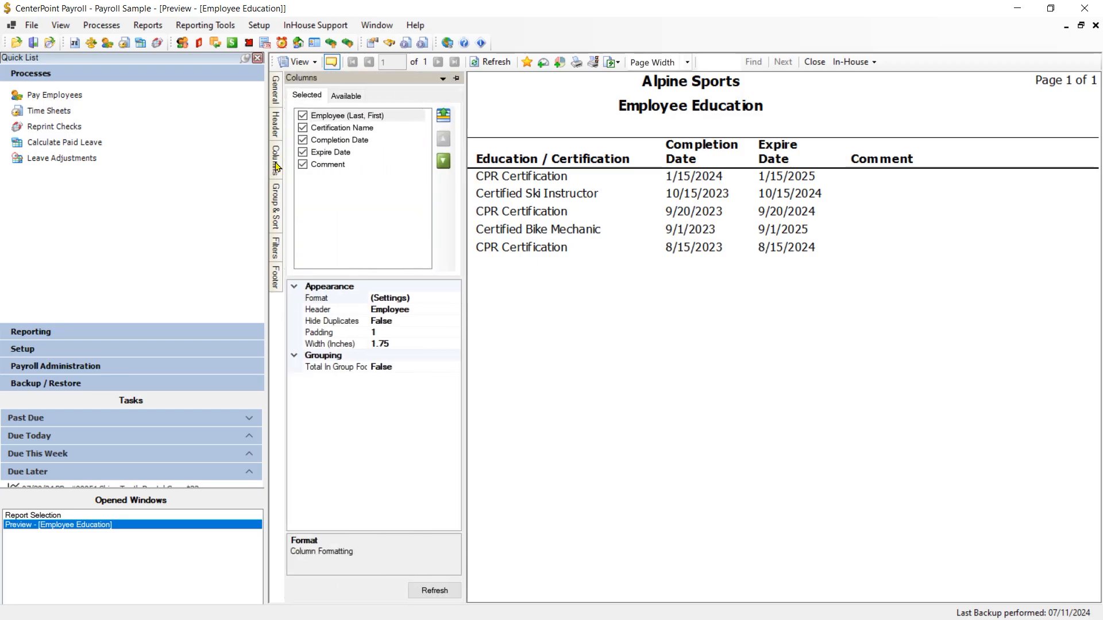
{"action": "left_click", "coordinate": [346, 95]}
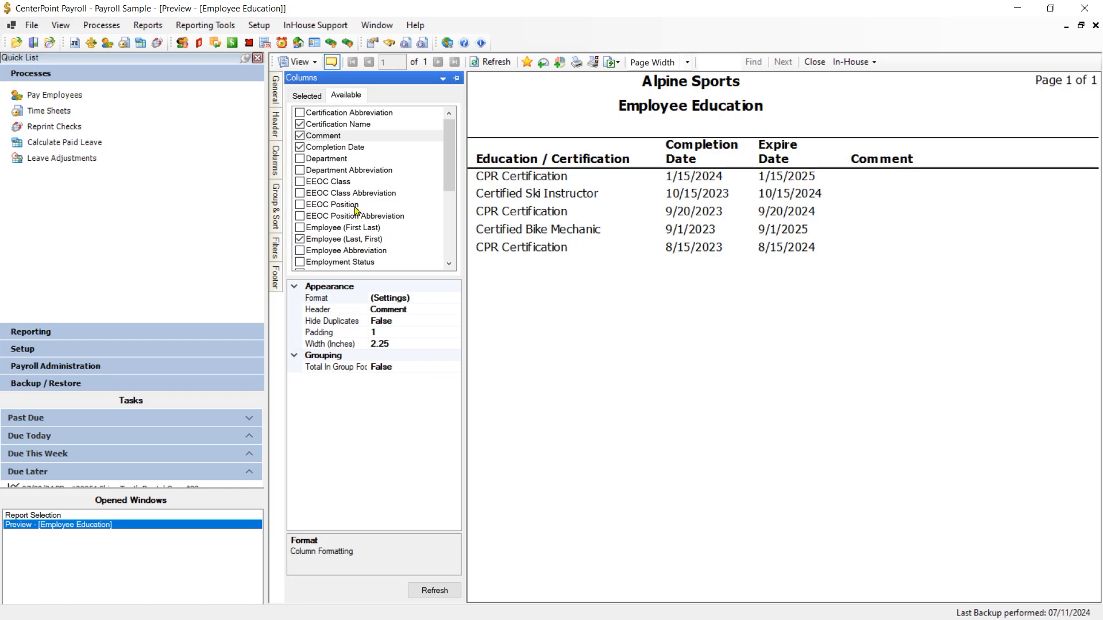
{"action": "scroll", "coordinate": [354, 201], "scroll_direction": "down", "scroll_amount": 1}
{"action": "scroll", "coordinate": [326, 245], "scroll_direction": "down", "scroll_amount": 1}
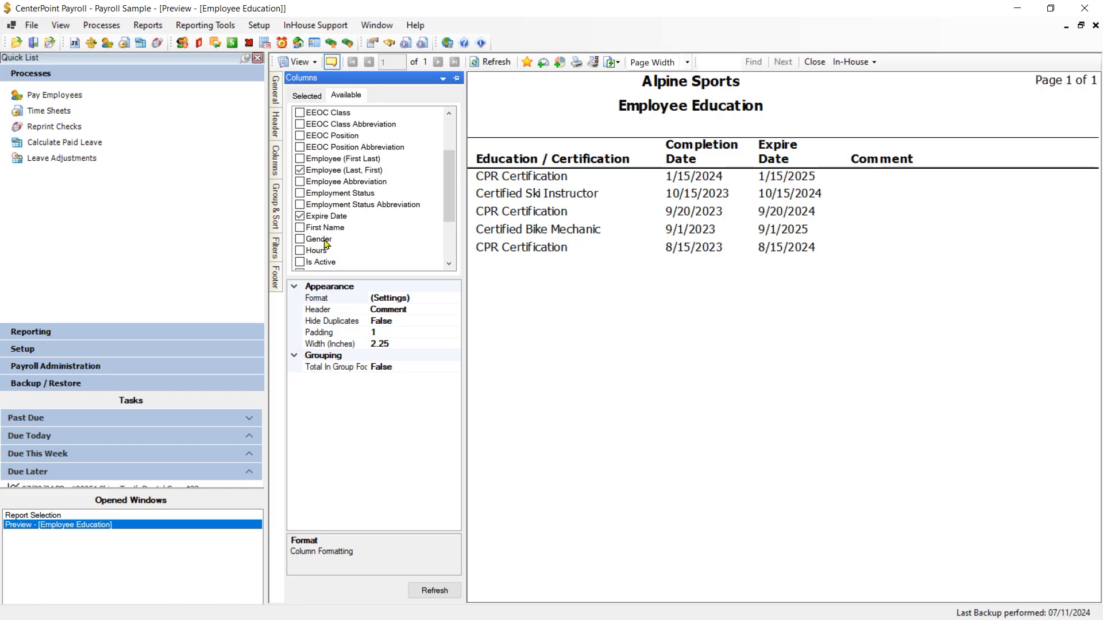
{"action": "left_click", "coordinate": [300, 251]}
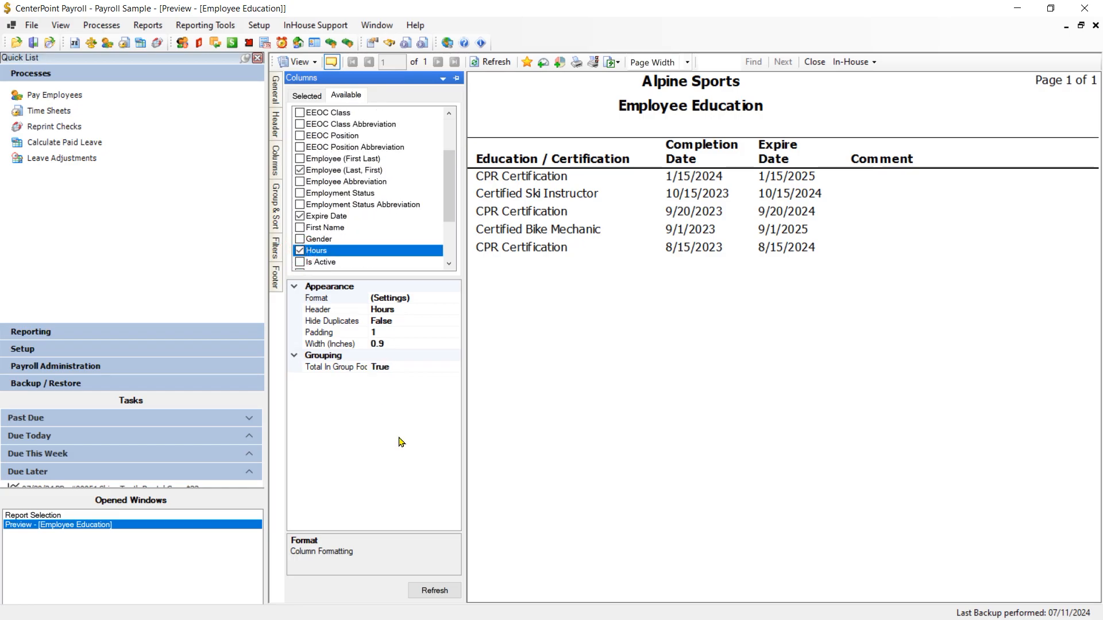
{"action": "left_click", "coordinate": [434, 591]}
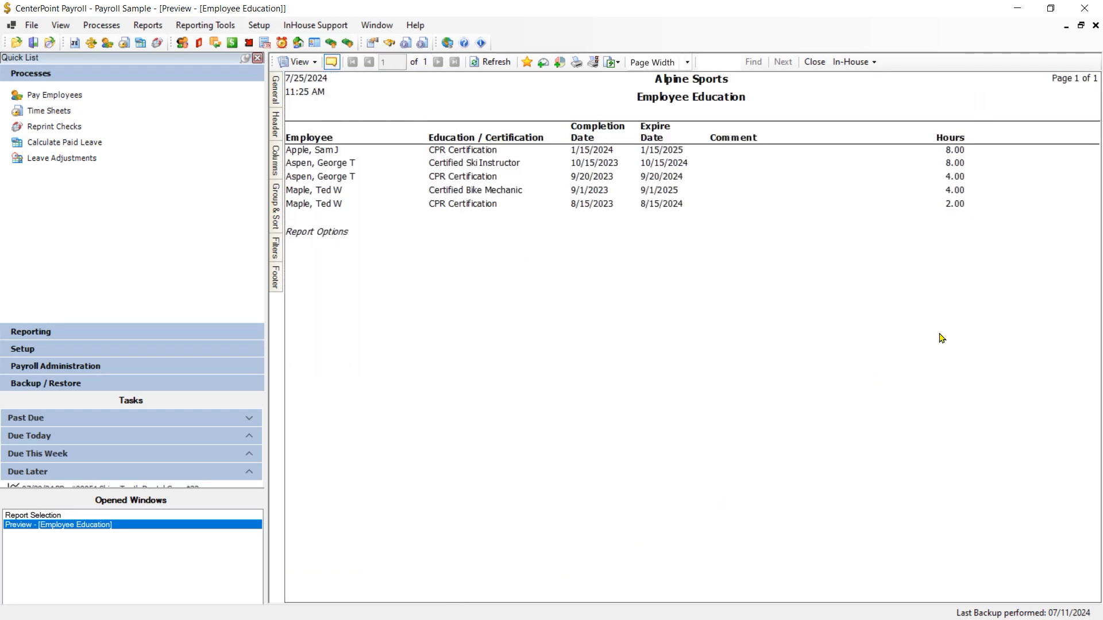